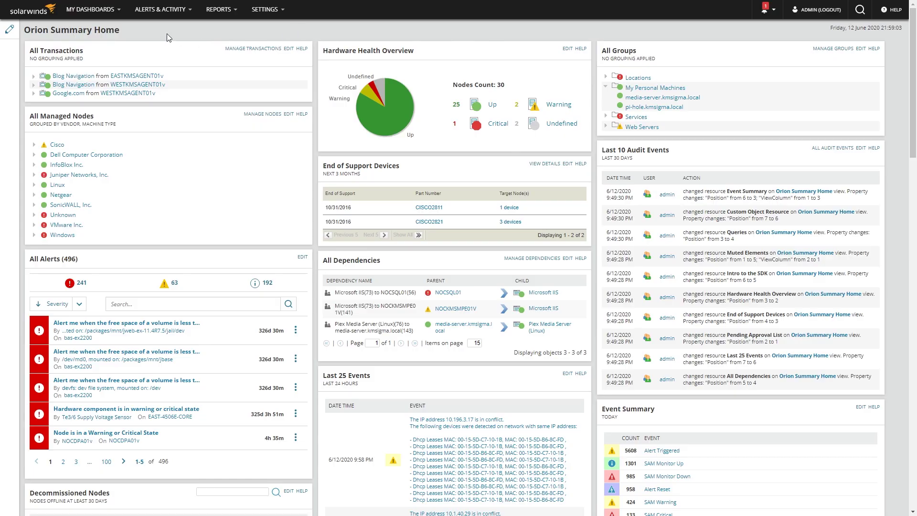
- Open the NTA Summary dashboard from My Dashboards > NetFlow
click(109, 10)
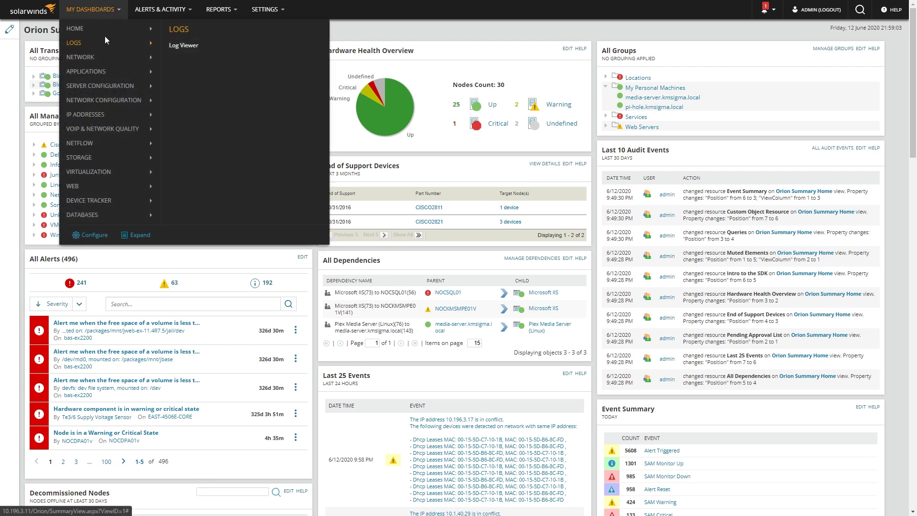
mouse_move(122, 143)
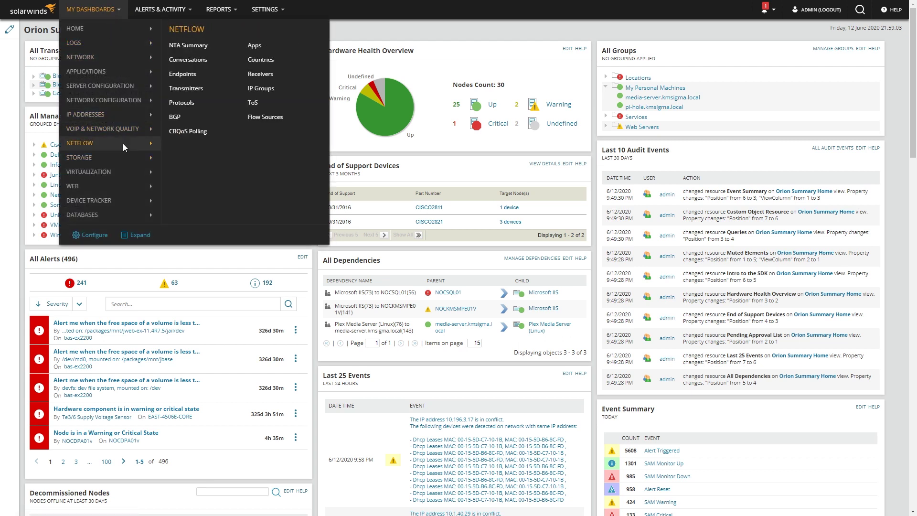
click(189, 46)
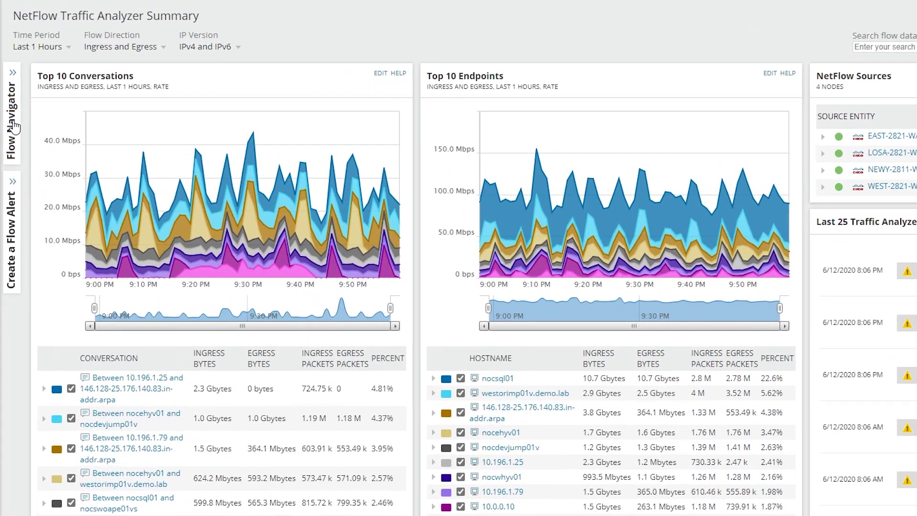
- Browse the NBAR2 Applications list in the Flow Navigator, then collapse the panel
click(28, 115)
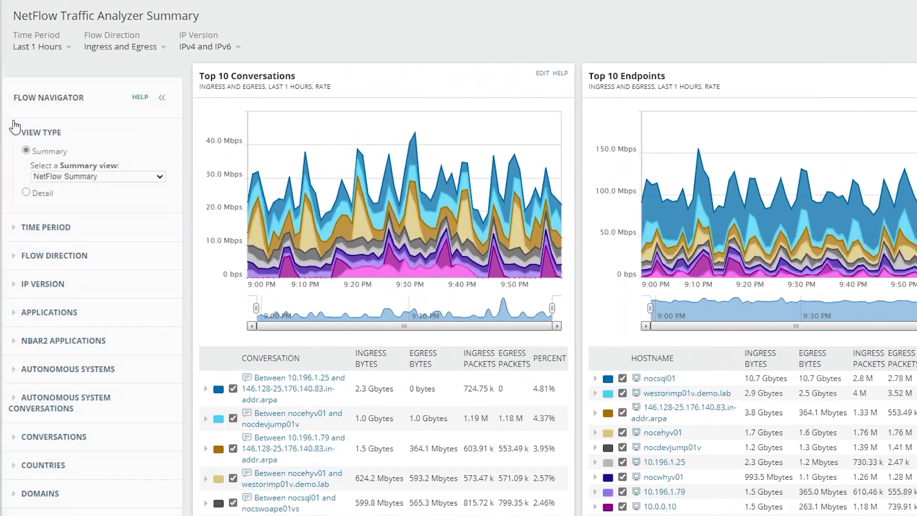
click(14, 329)
click(172, 365)
scroll(174, 373, down, 3)
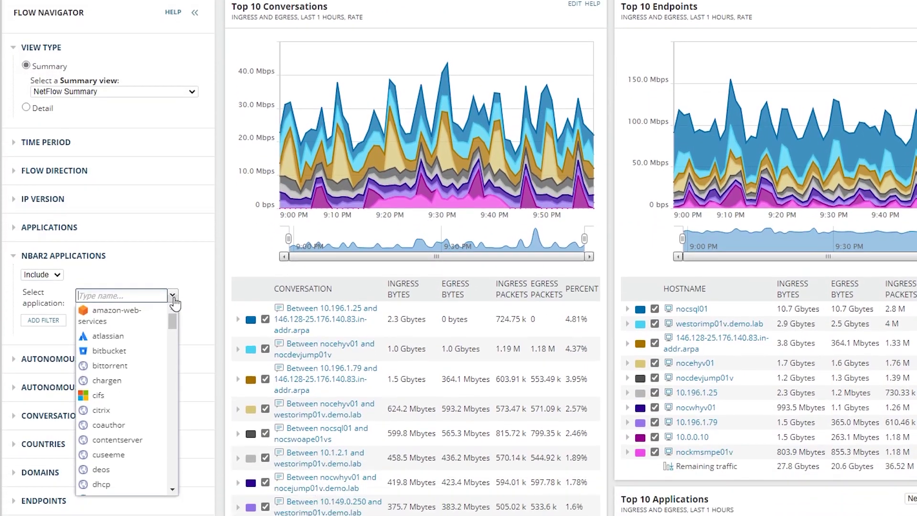
drag(173, 245, 168, 318)
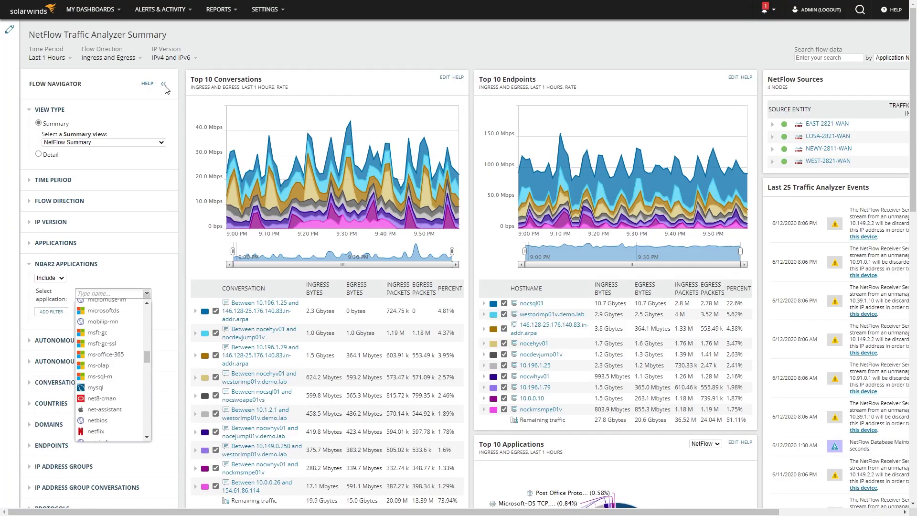
click(164, 85)
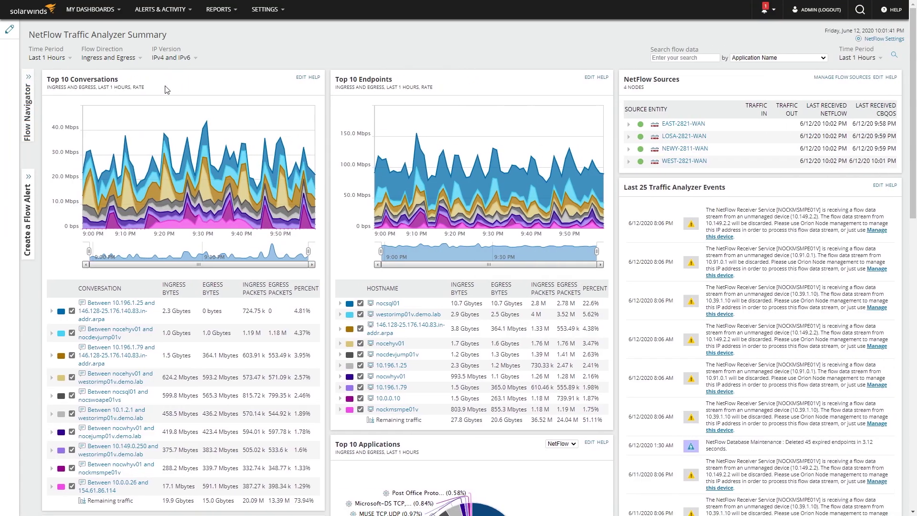
- Go to the NetFlow Settings page
click(877, 40)
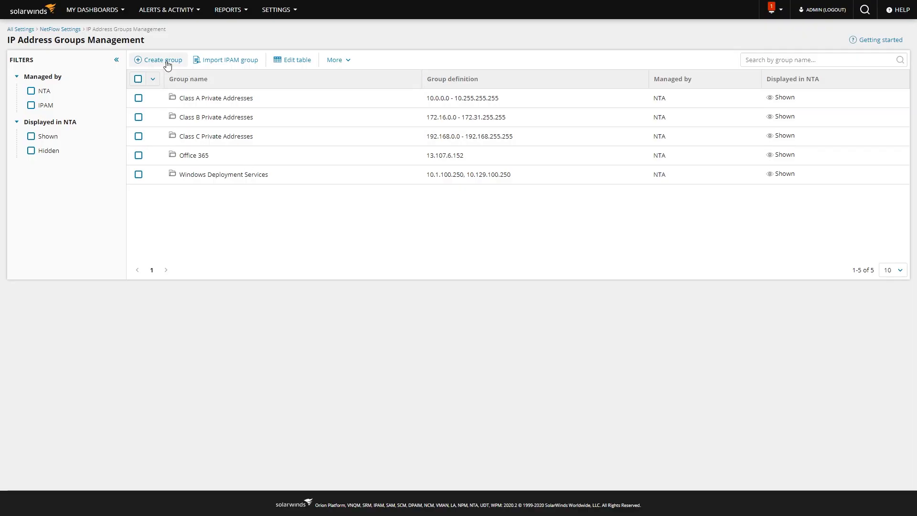
- Create and save the 'Microsoft Teams/Skype' group with IPv4 definitions such as 104.215.62.195
click(166, 61)
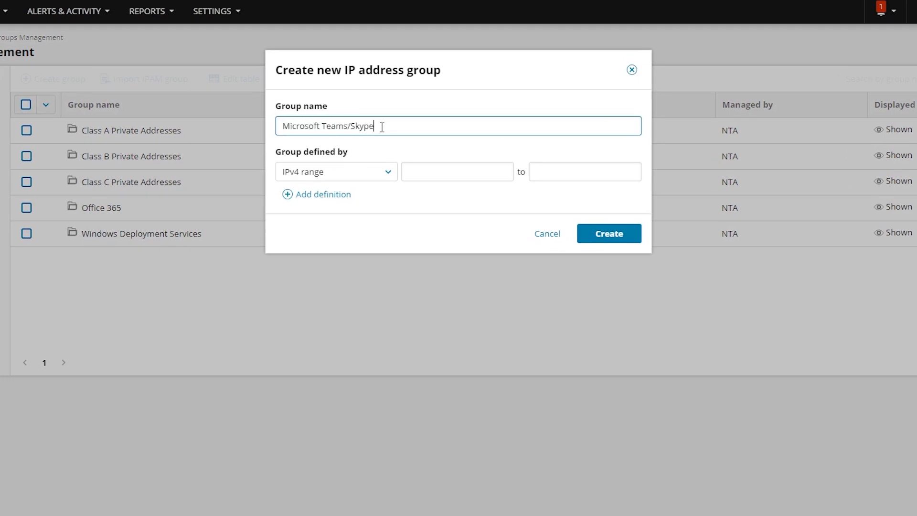
click(388, 172)
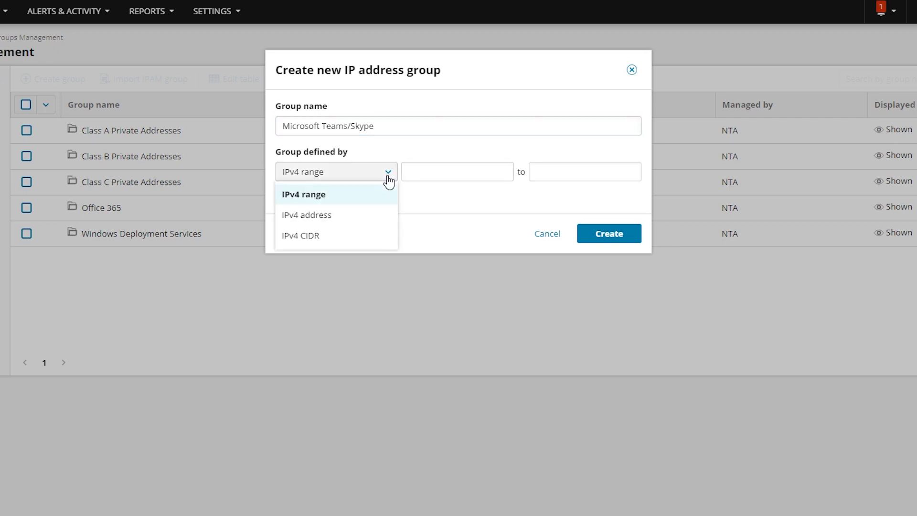
click(362, 213)
click(429, 176)
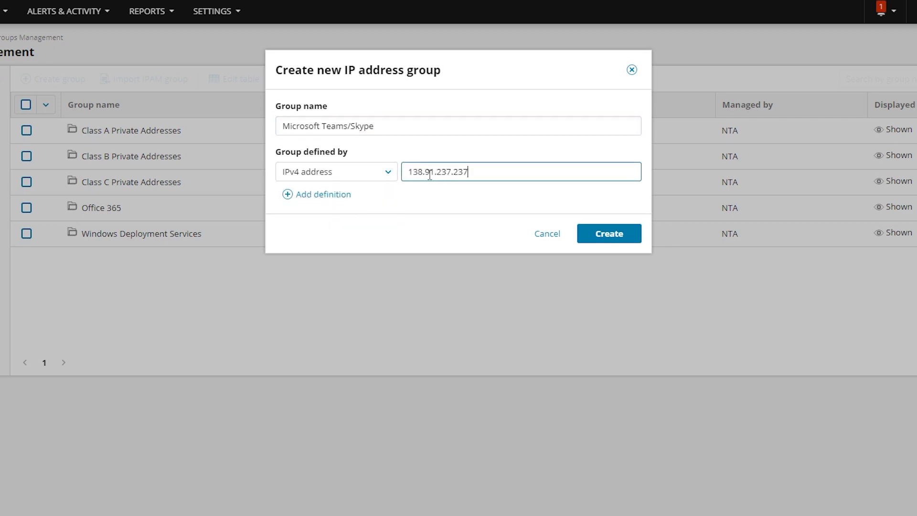
click(323, 194)
click(428, 196)
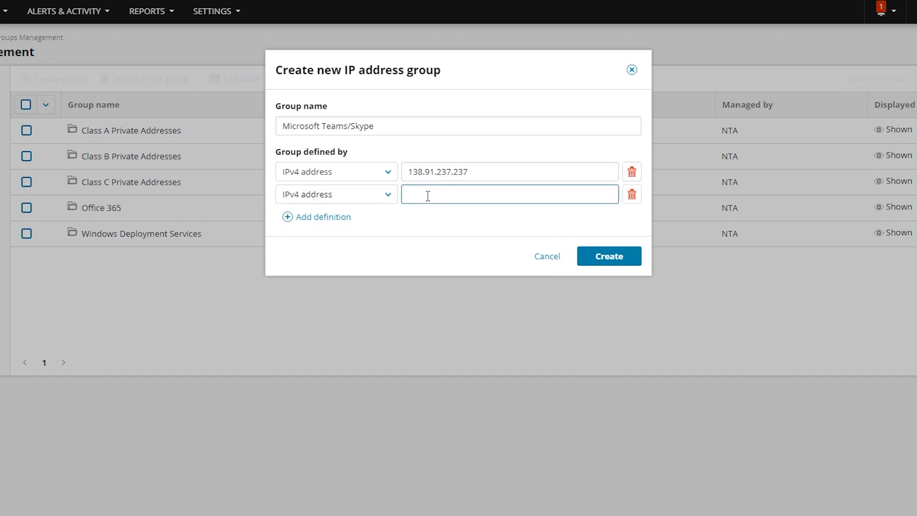
text(104.215.62.195)
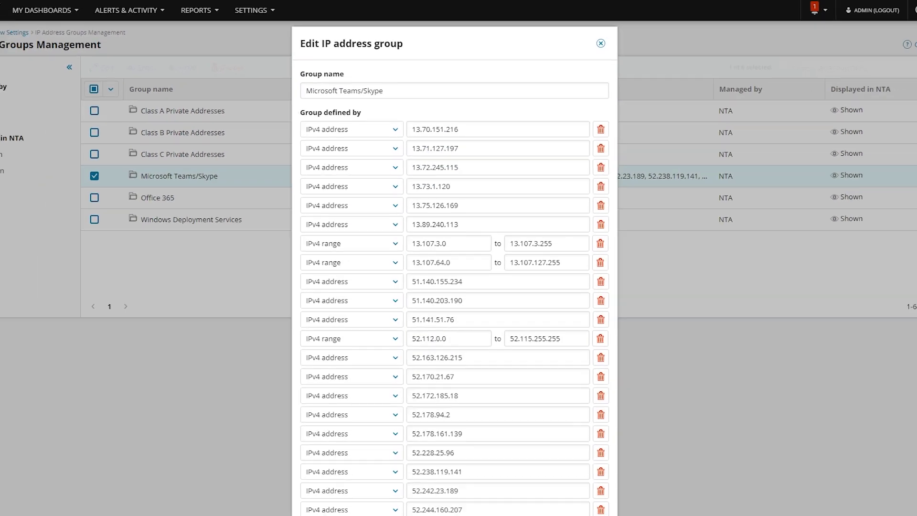
drag(915, 143, 915, 152)
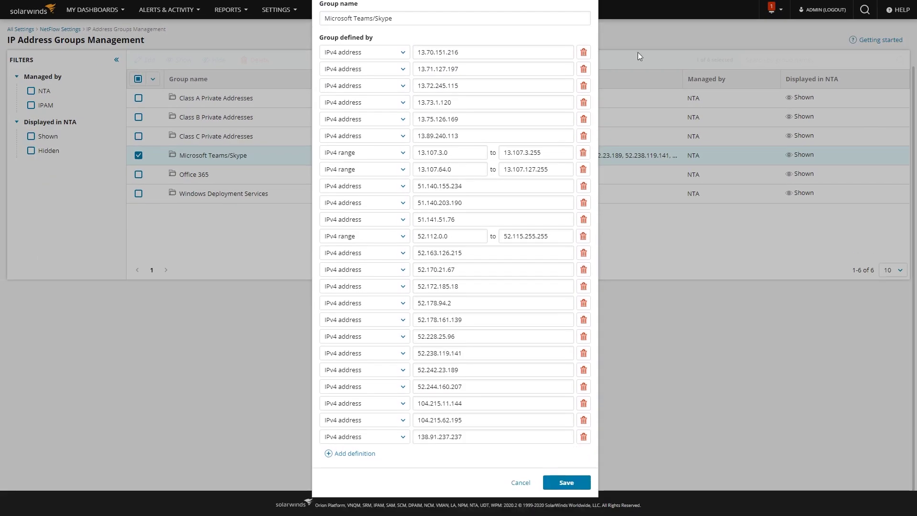
click(569, 484)
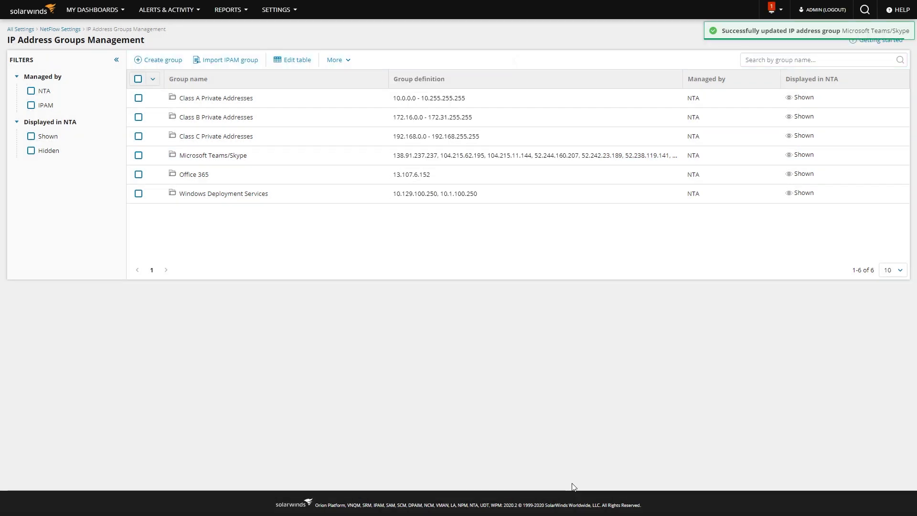
- Export the IP address groups to a file and return to NetFlow Settings
click(345, 61)
click(357, 91)
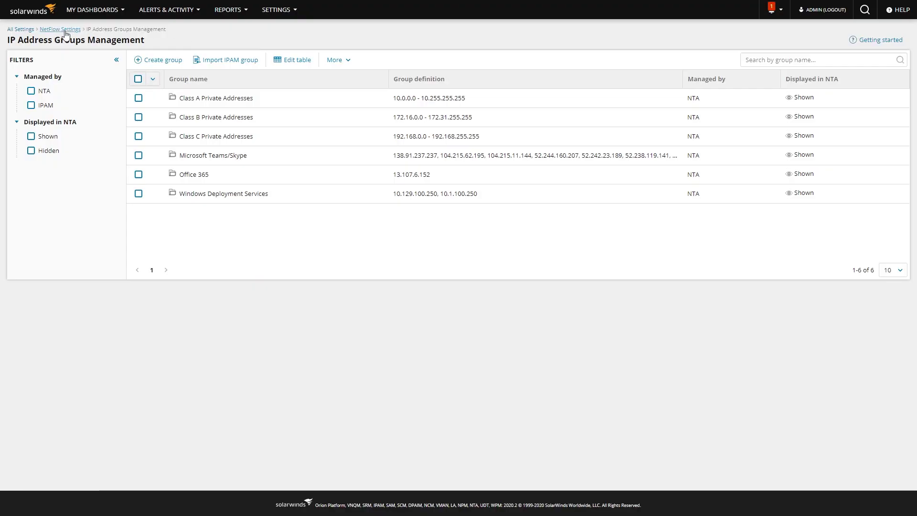
click(65, 31)
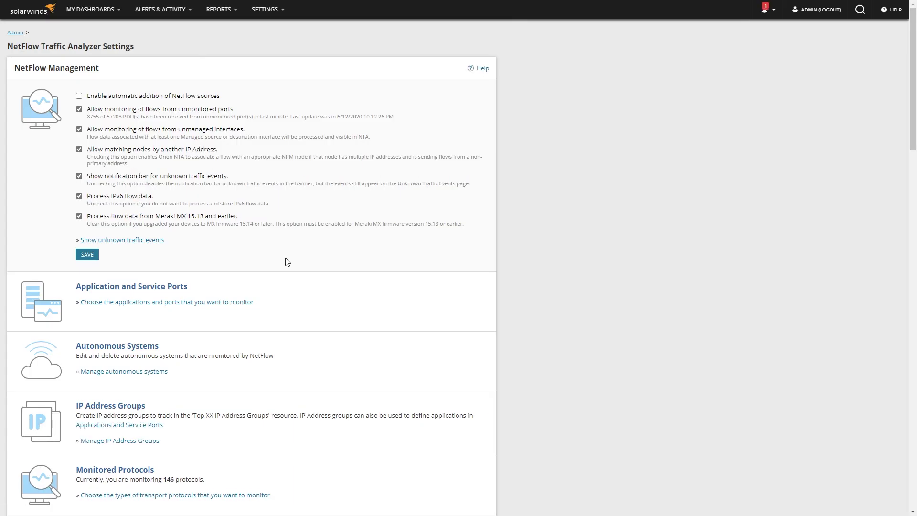
- Go to the monitored applications and ports list and begin a new application
click(150, 310)
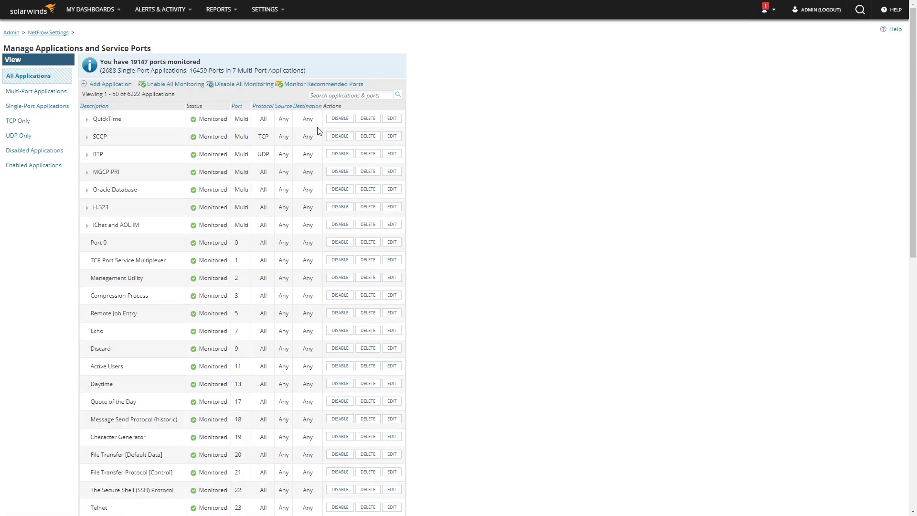
click(107, 83)
- Add a 'Microsoft Teams/Skype' application on ports 80,443,3478-3481 targeting the Microsoft Teams/Skype group
click(436, 204)
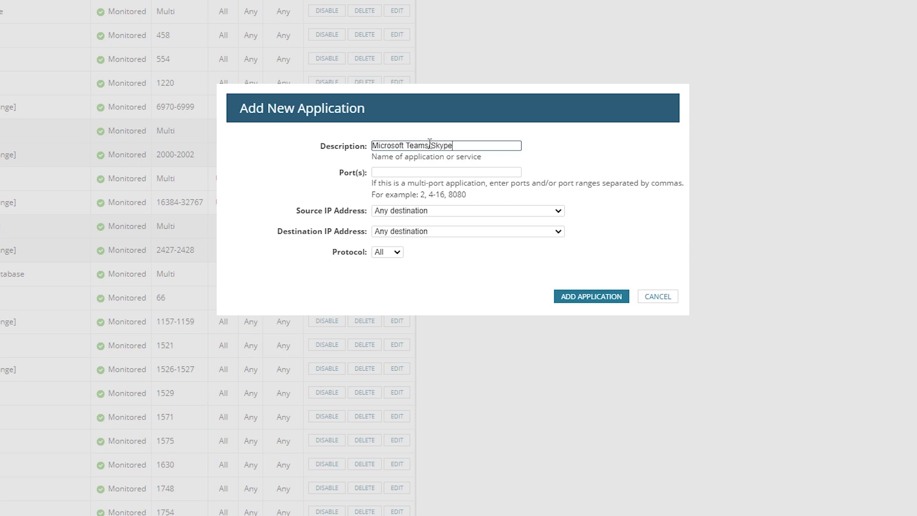
key(Tab)
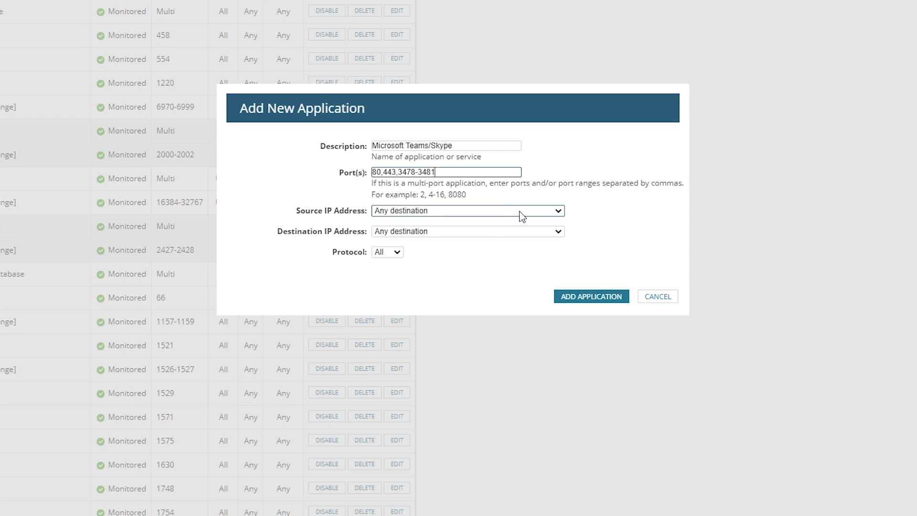
click(530, 232)
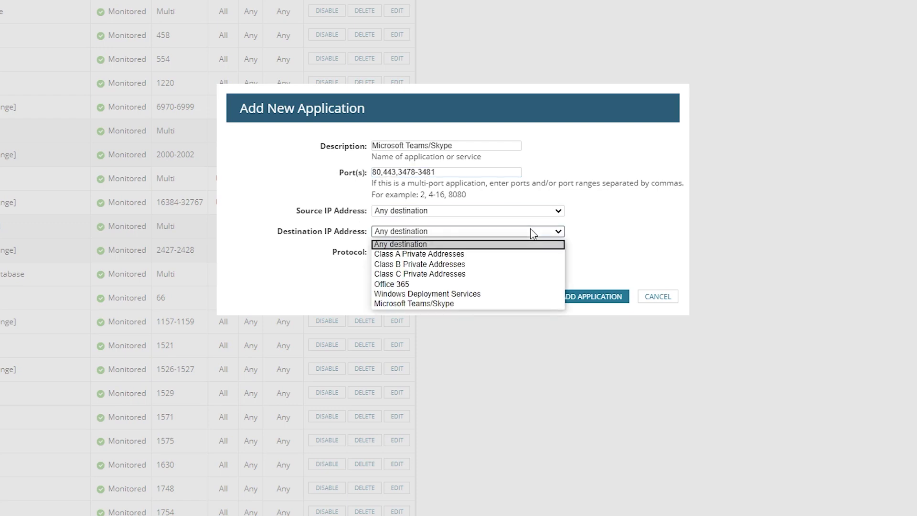
click(466, 304)
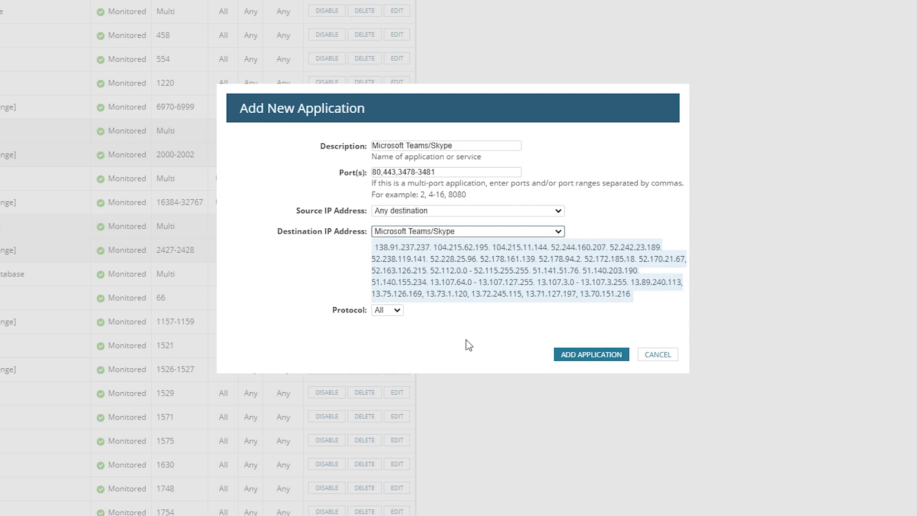
click(580, 358)
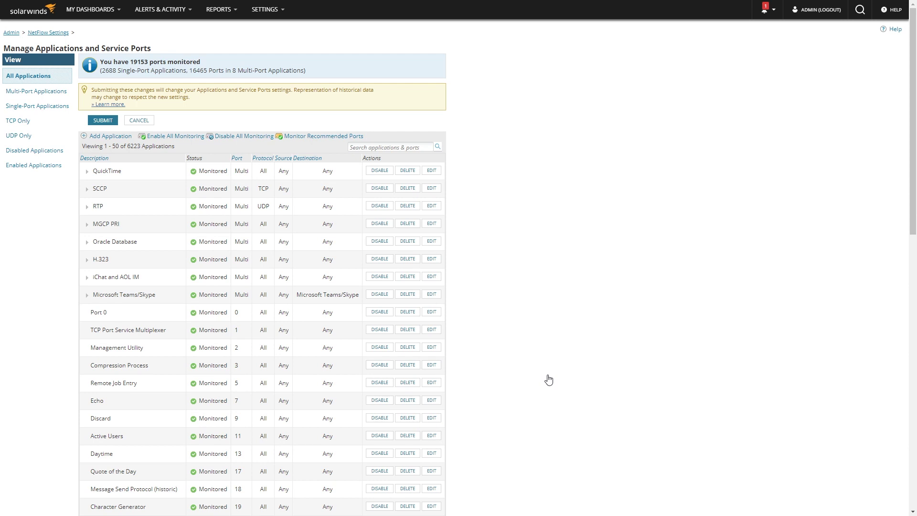
- Submit the application changes
click(102, 121)
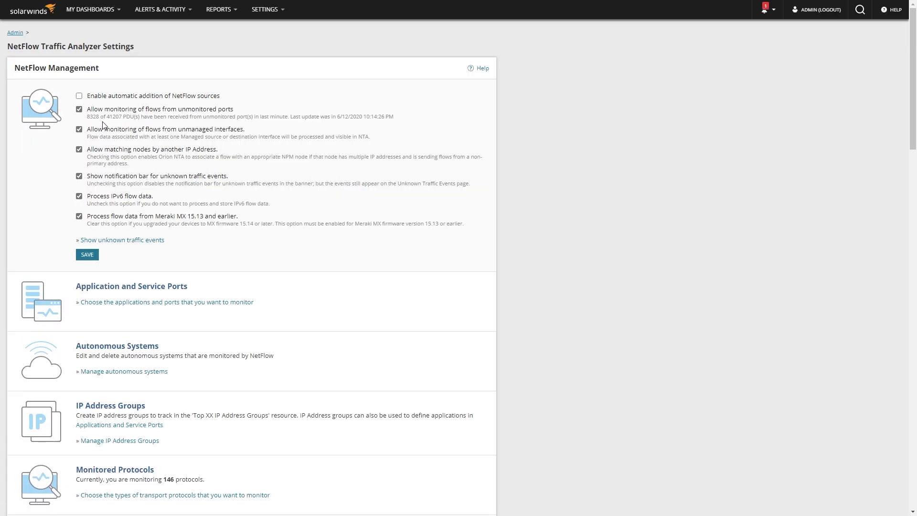
- Open the NTA Summary dashboard via My Dashboards > NetFlow
mouse_move(116, 18)
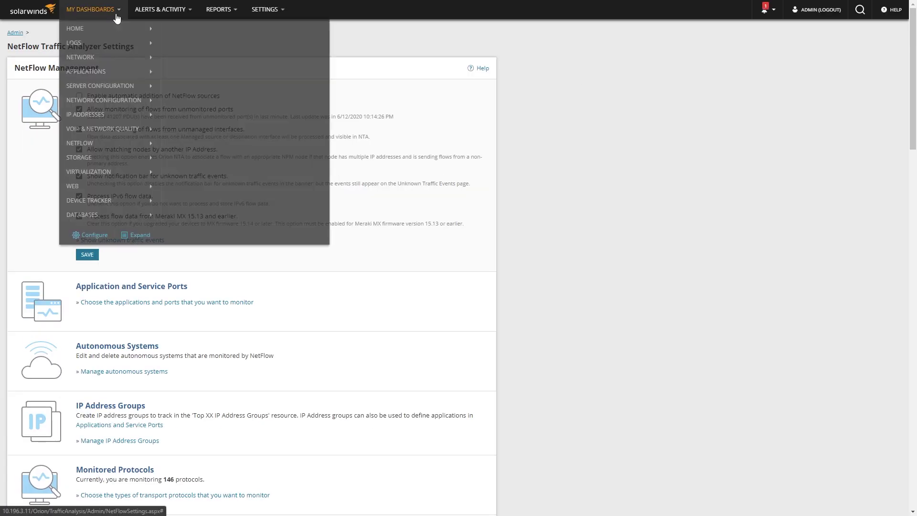
mouse_move(93, 143)
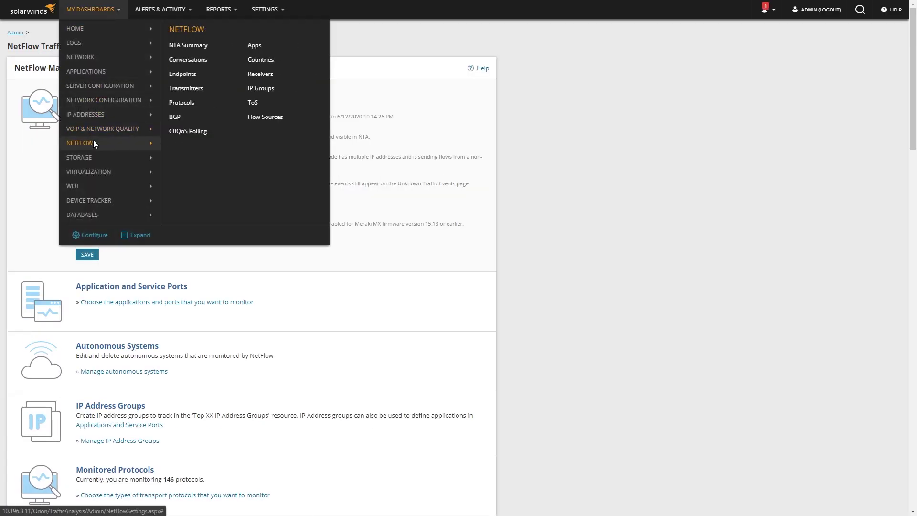
click(199, 47)
- Filter the Flow Navigator's Applications to Microsoft Teams/Skype
click(29, 77)
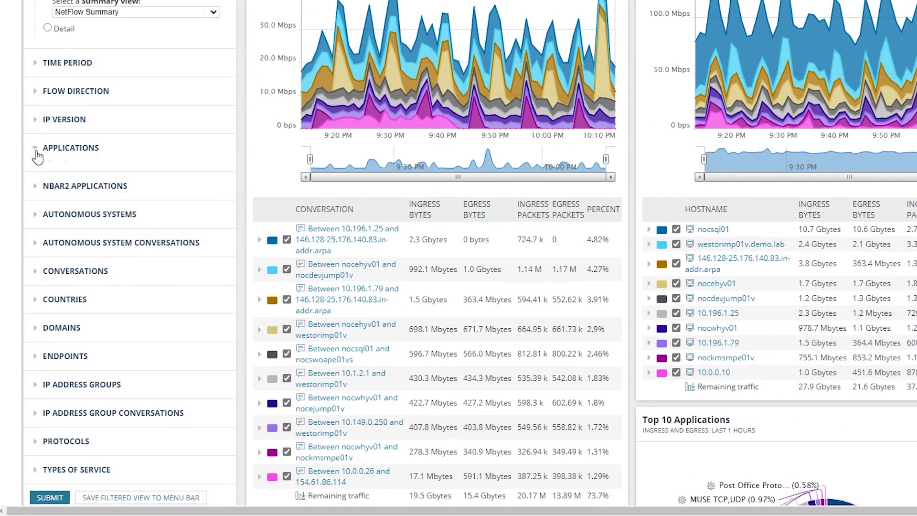
click(34, 196)
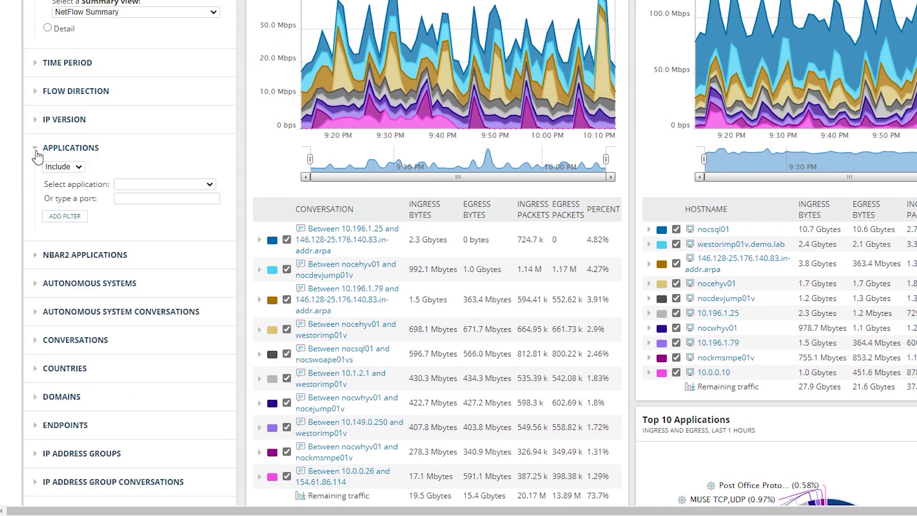
click(211, 184)
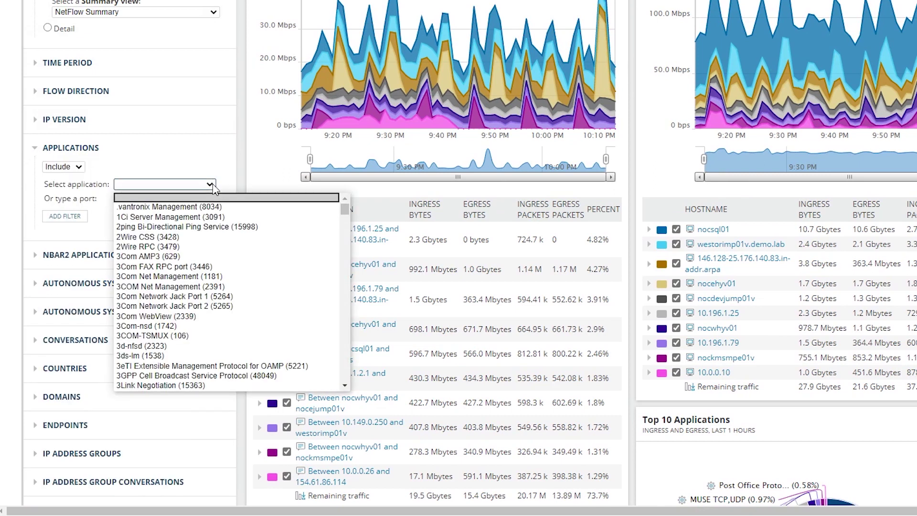
drag(344, 212, 356, 296)
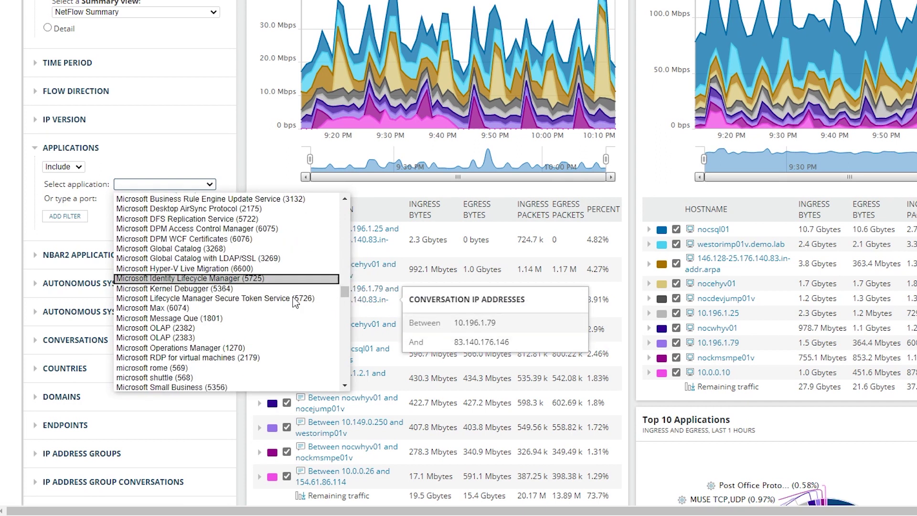
scroll(298, 296, down, 3)
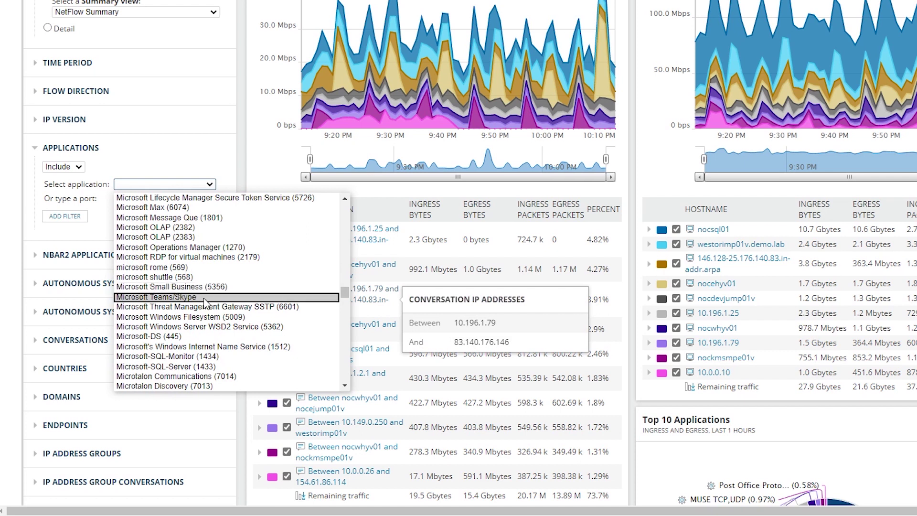
click(208, 297)
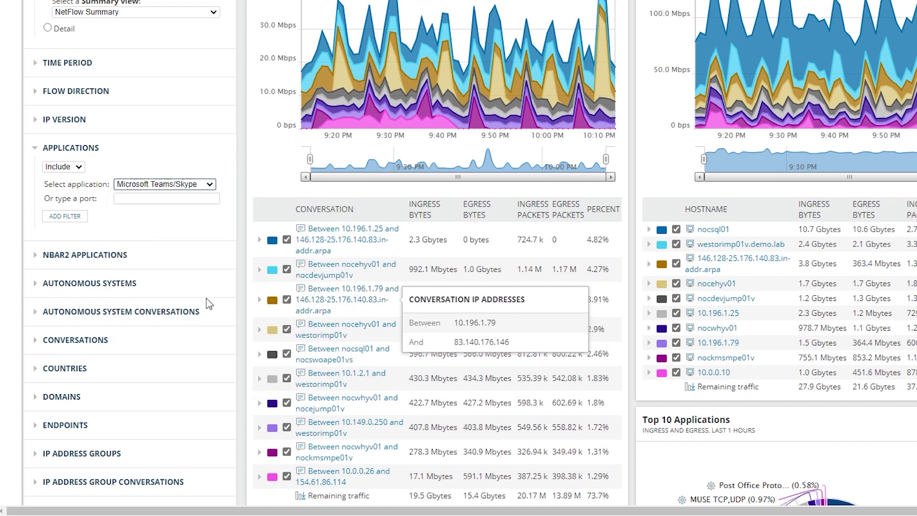
scroll(237, 276, down, 5)
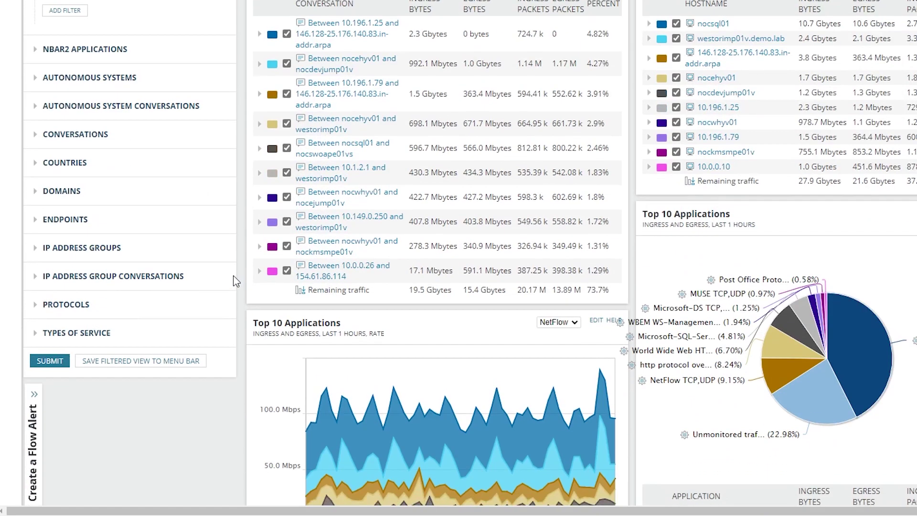